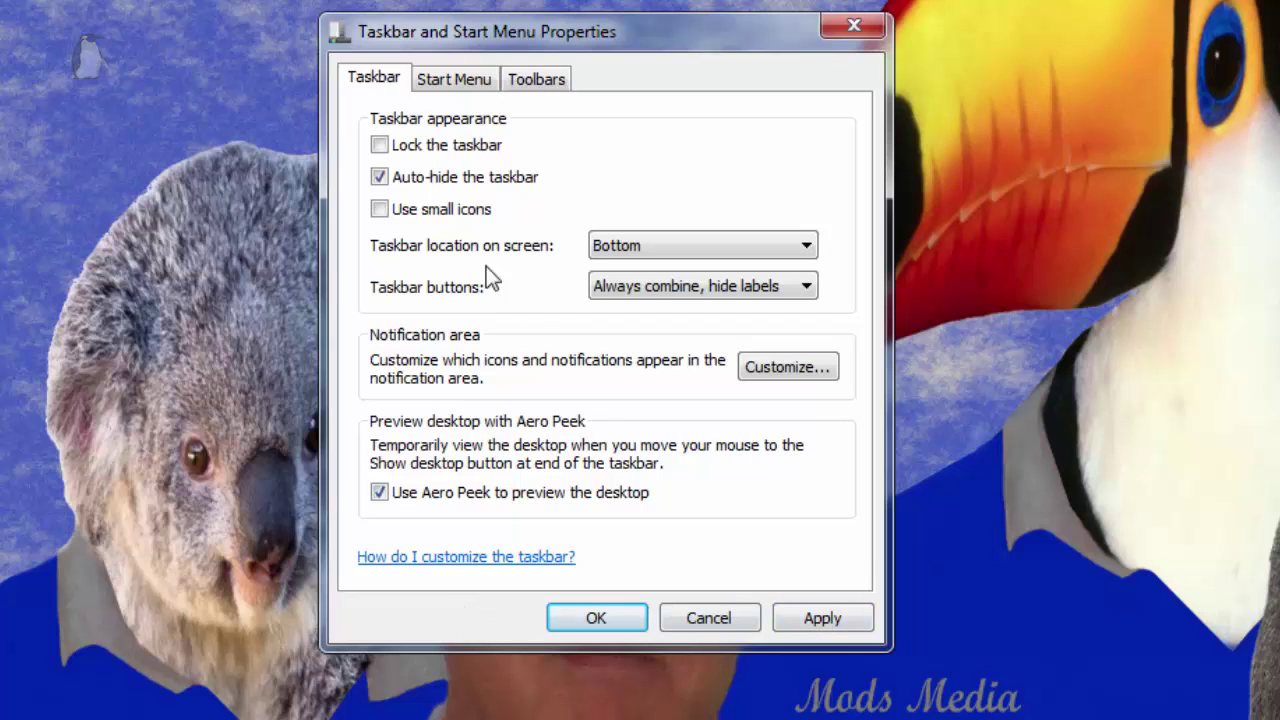
Step: Turn off auto-hiding of the taskbar and lock the taskbar
left_click(380, 178)
left_click(380, 146)
Step: Set the taskbar location on screen to Top and apply the change
left_click(810, 252)
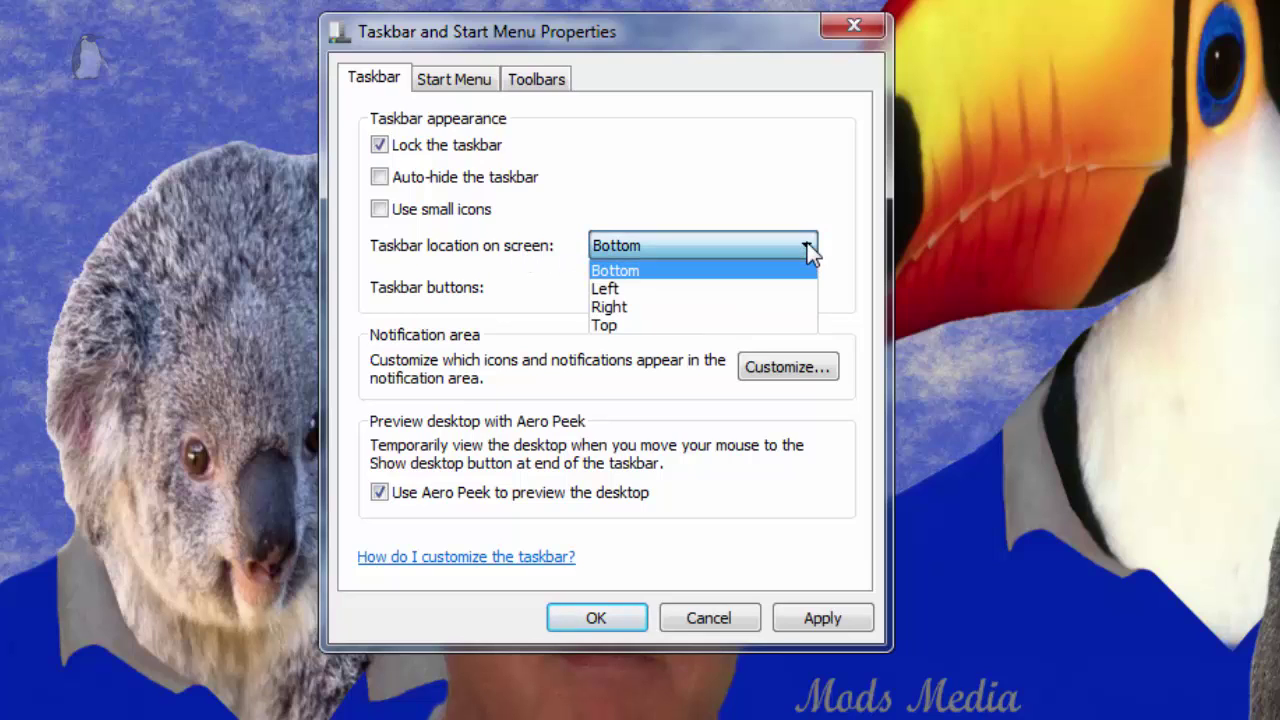
left_click(666, 325)
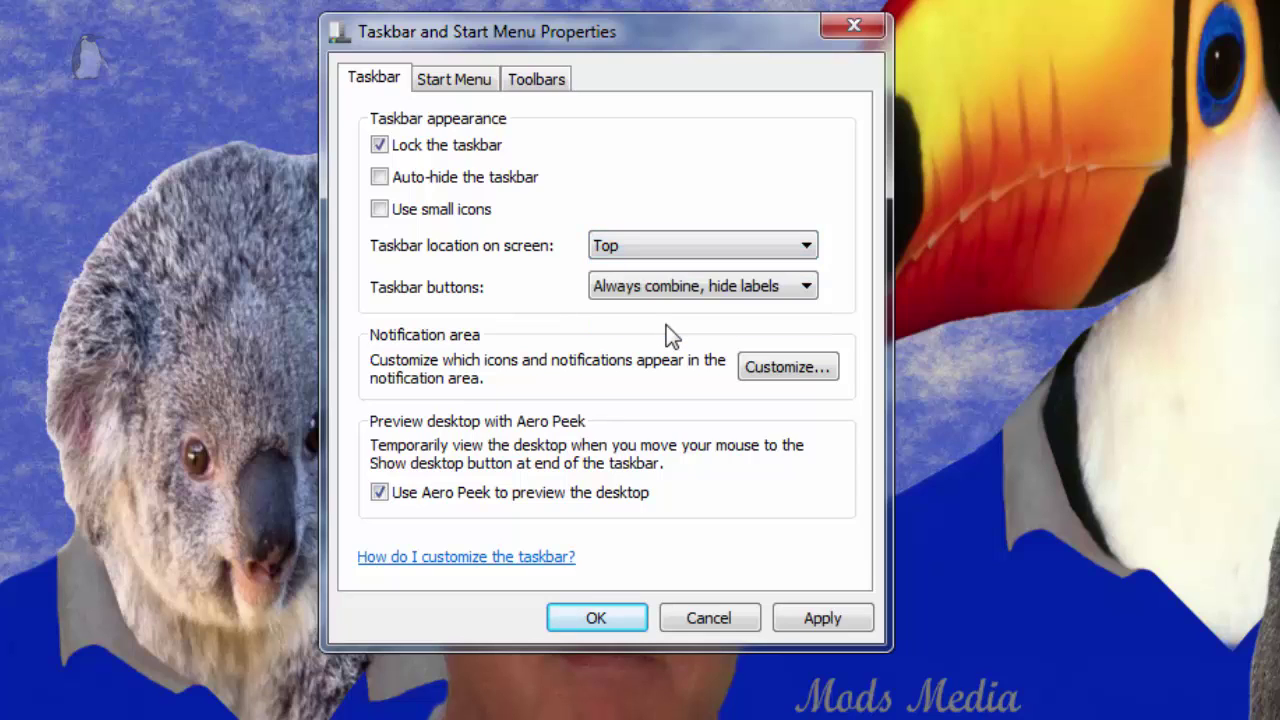
left_click(822, 619)
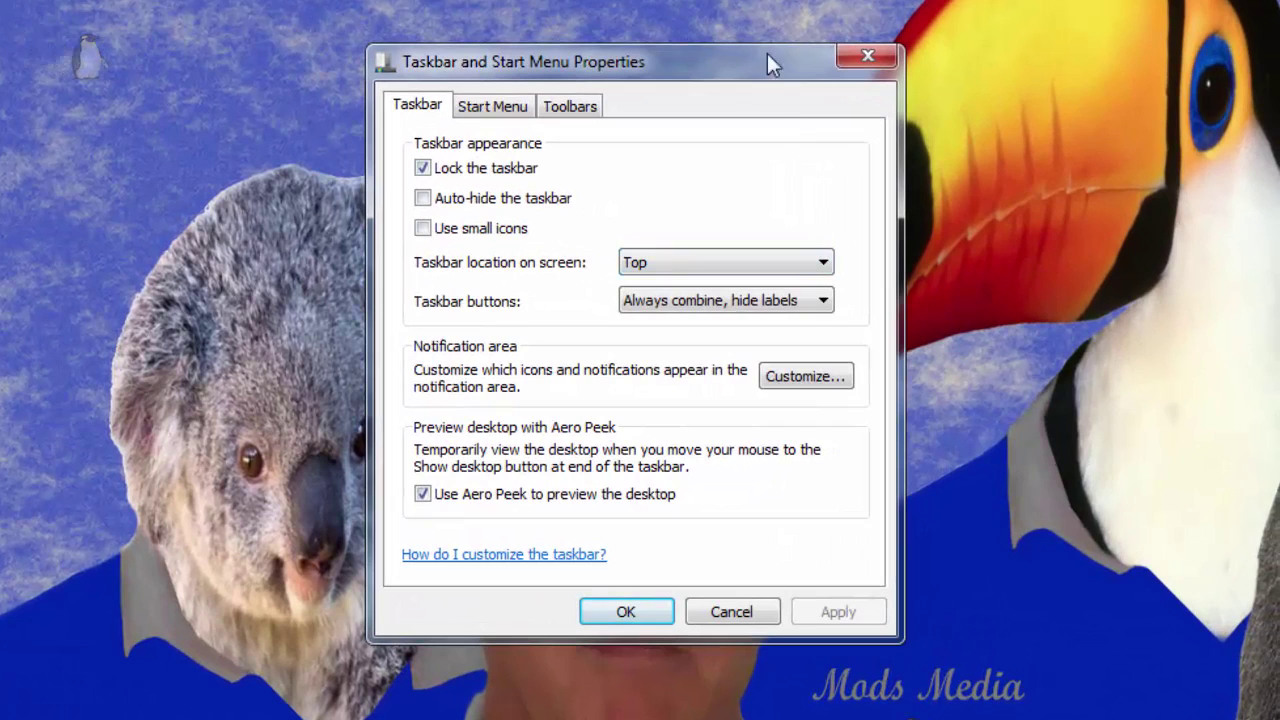
Step: Set the taskbar location to Bottom and apply it, and keep the taskbar buttons on Always combine, hide labels
left_click(824, 262)
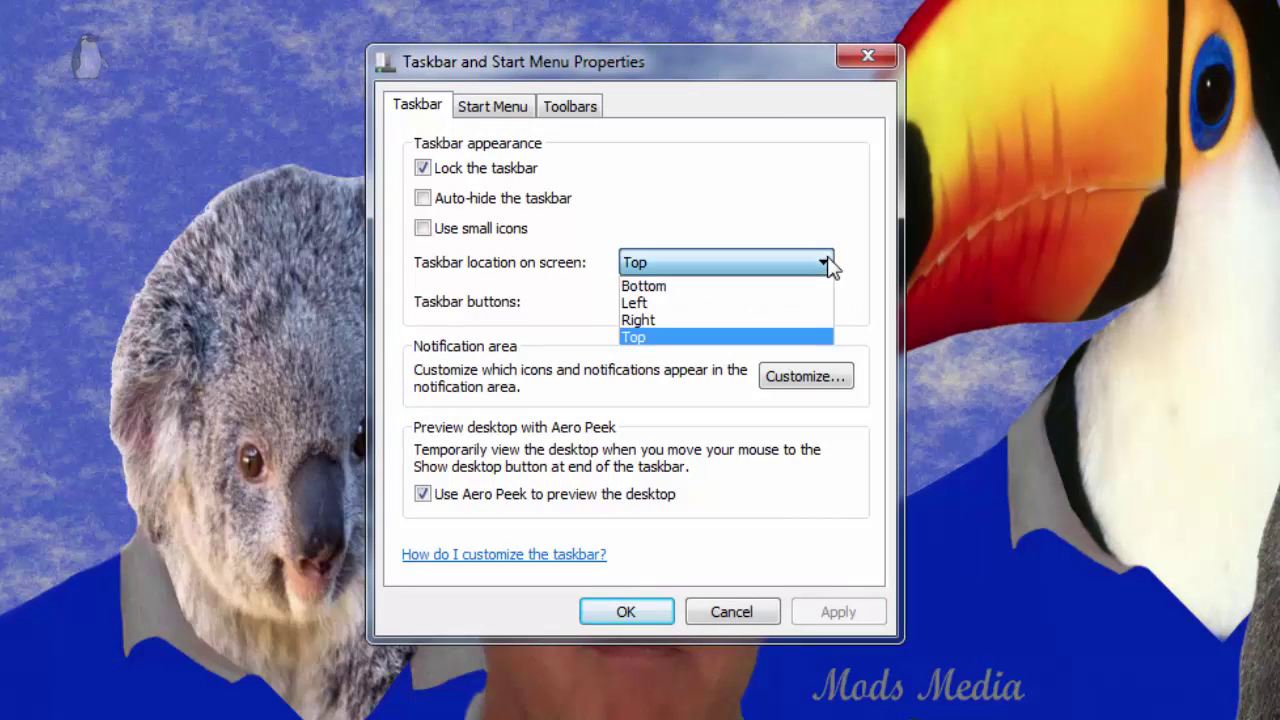
left_click(729, 290)
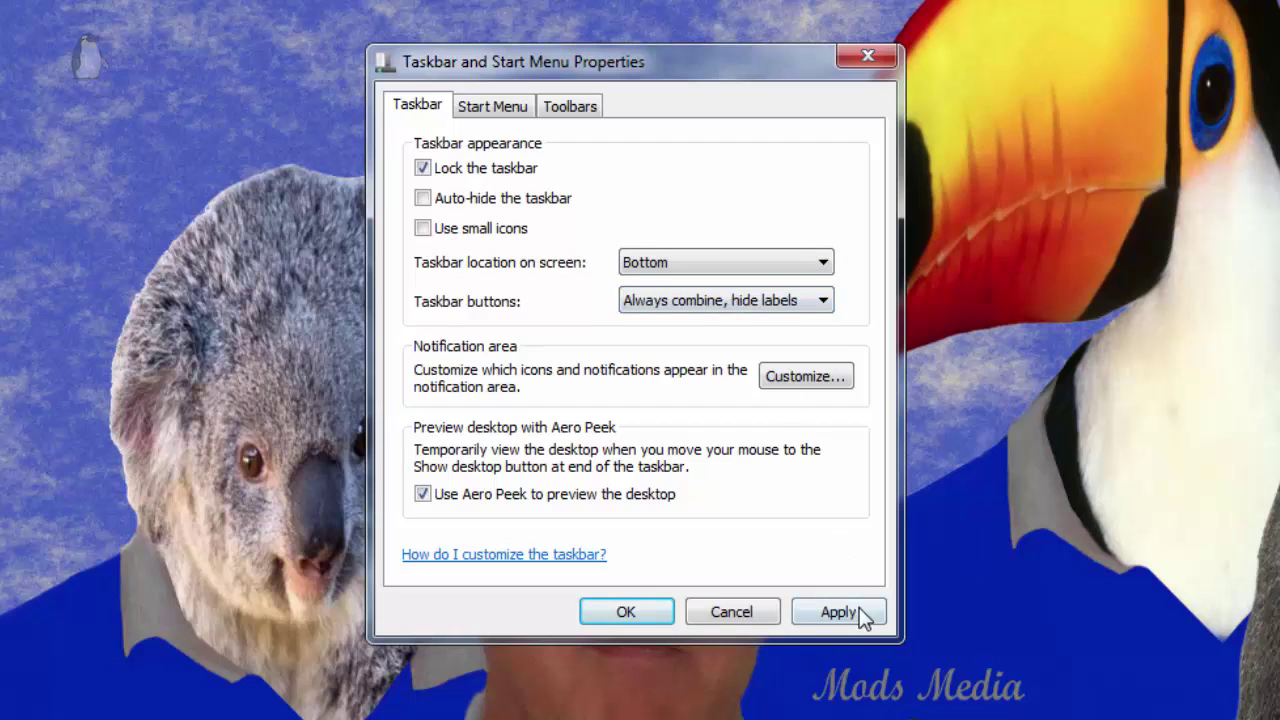
left_click(857, 612)
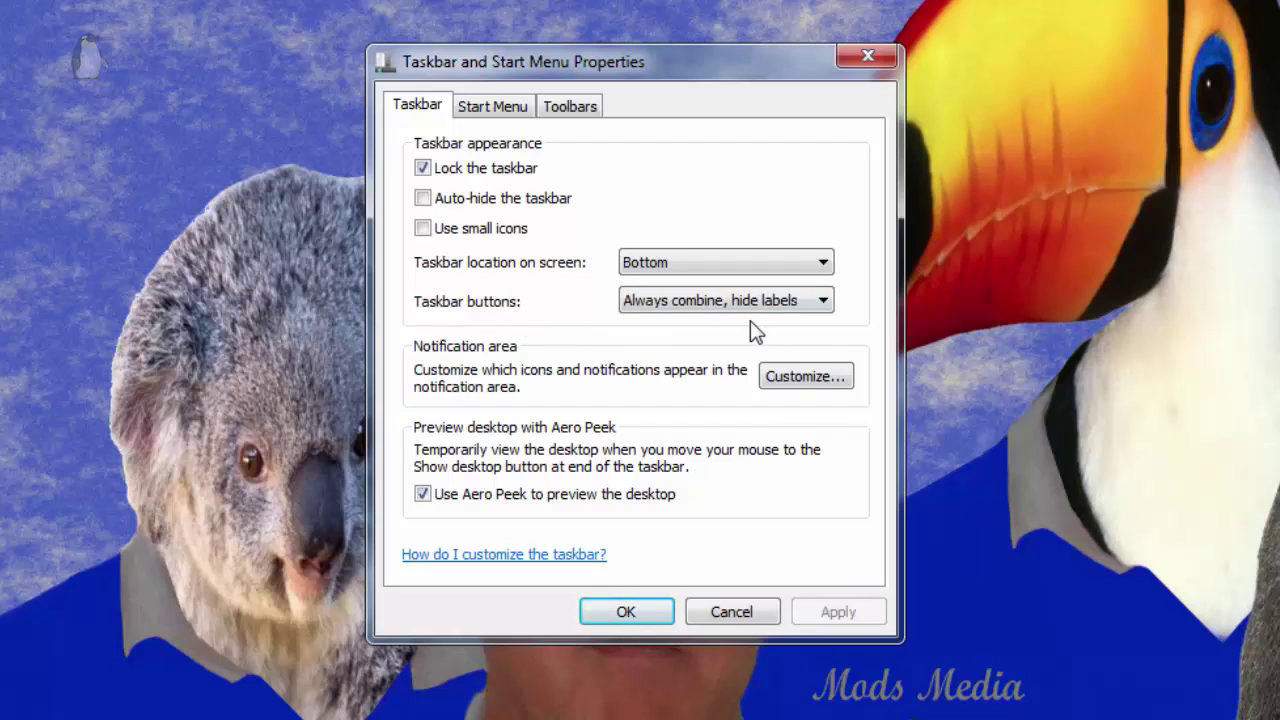
left_click(823, 304)
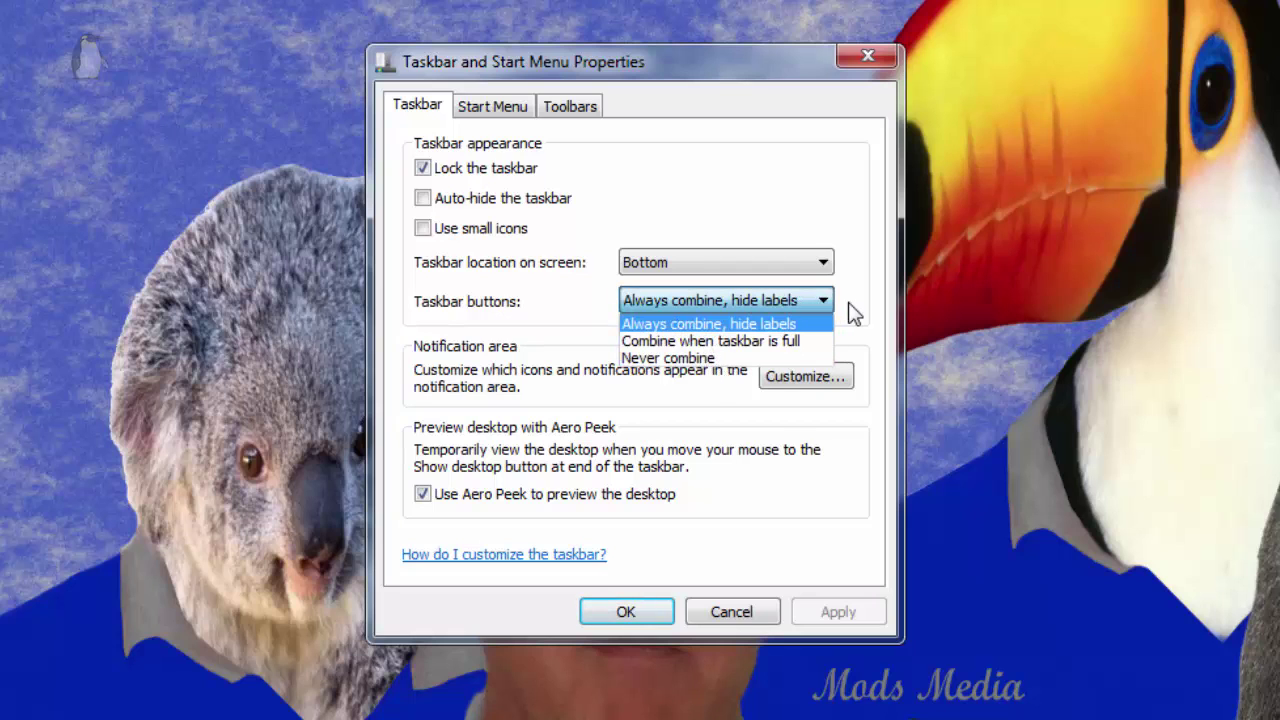
left_click(760, 318)
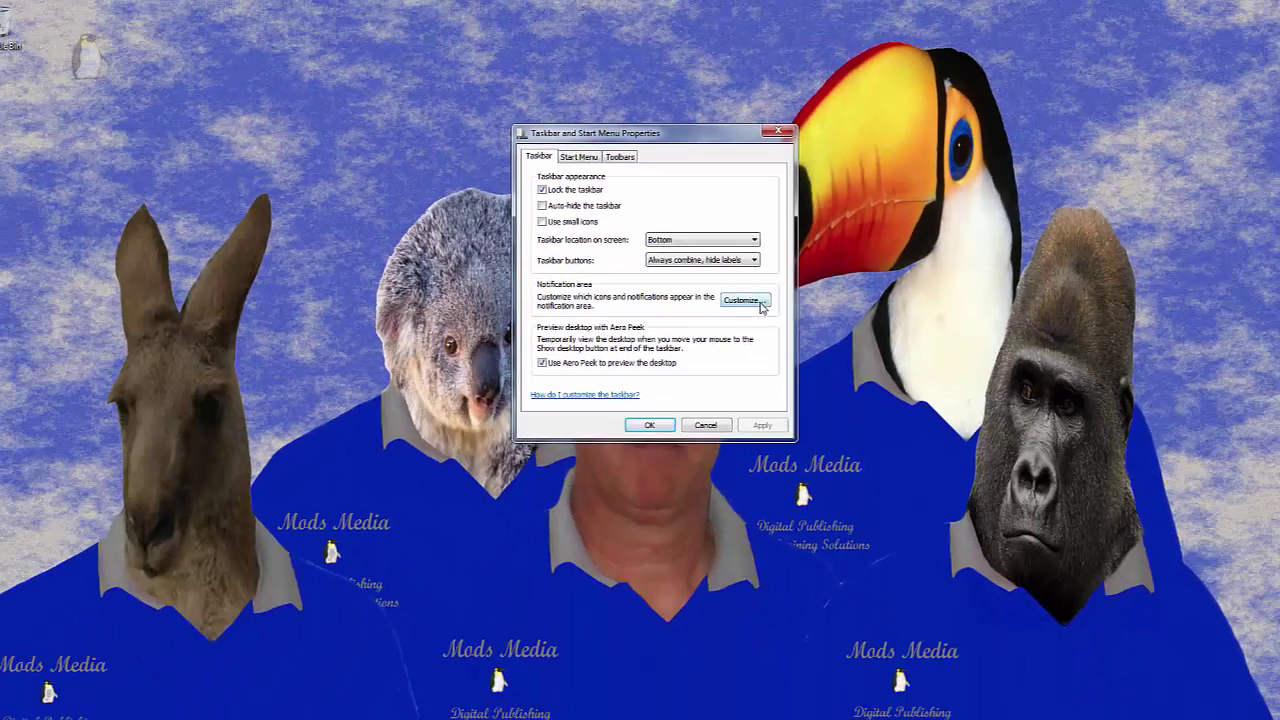
Step: Review the notification area icon behaviors, including the Client Session Agent options, and open the help topic on customizing the taskbar
left_click(760, 306)
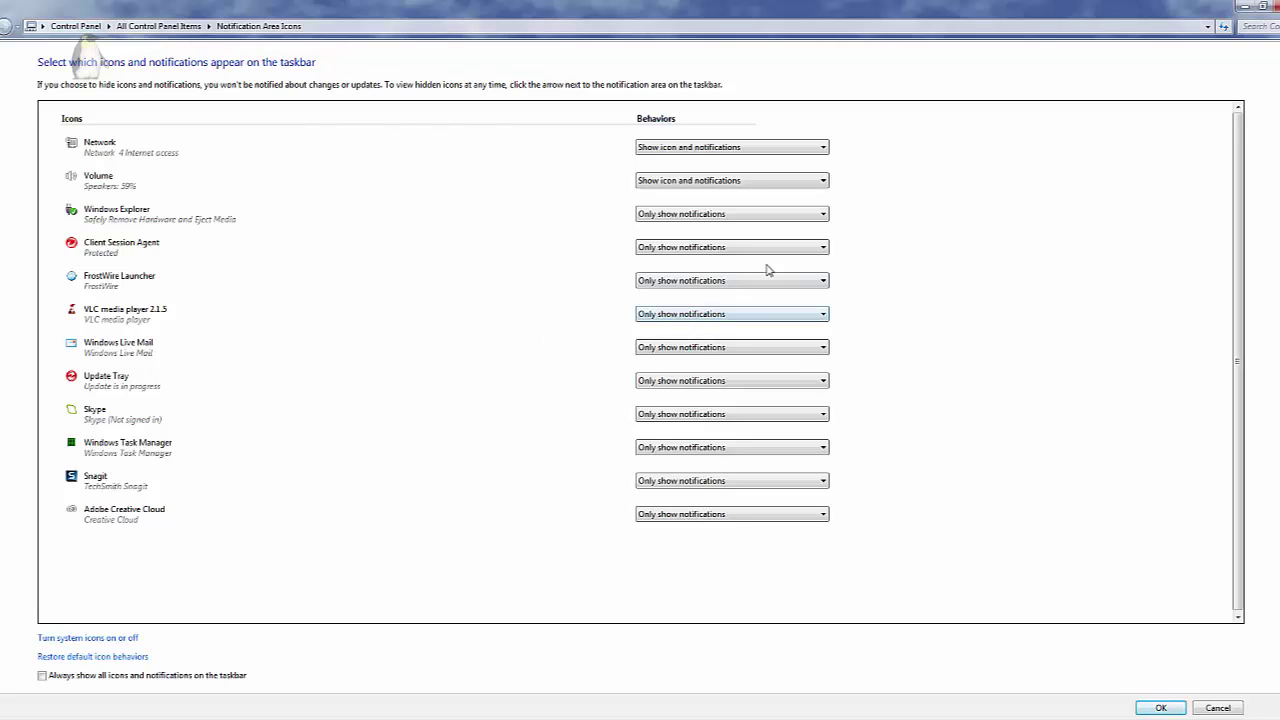
left_click(823, 248)
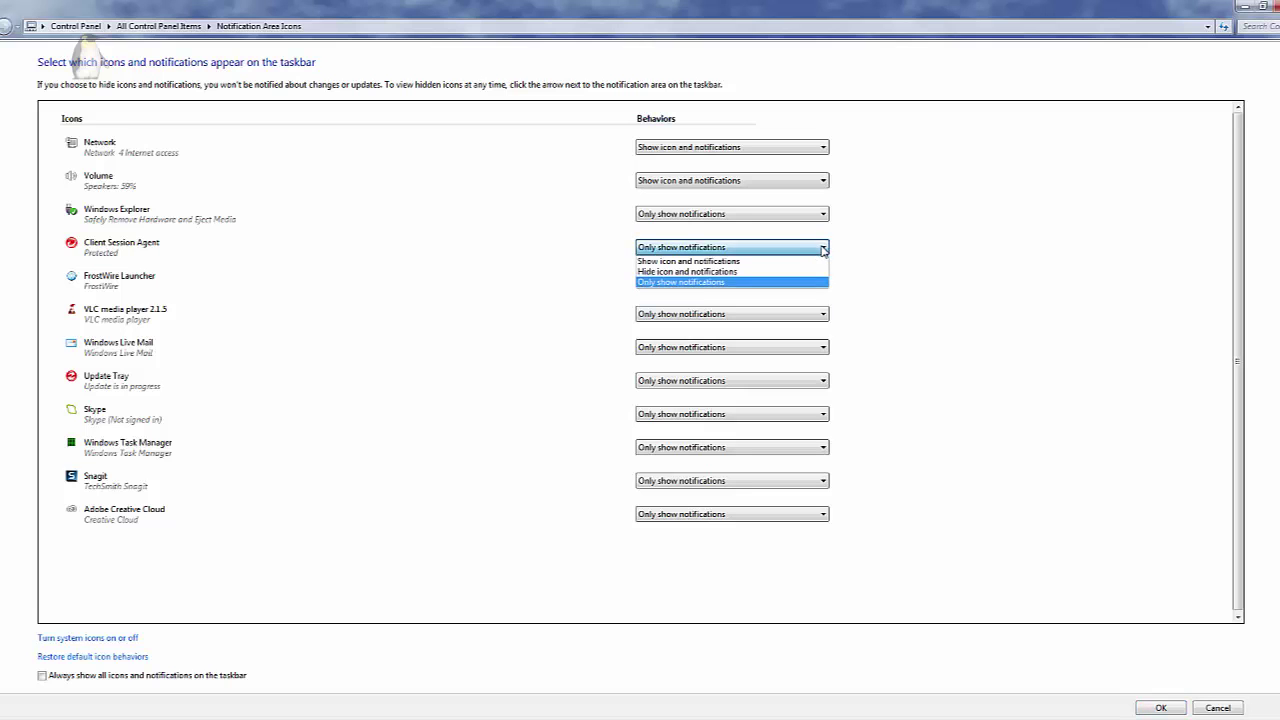
left_click(802, 250)
left_click(1161, 707)
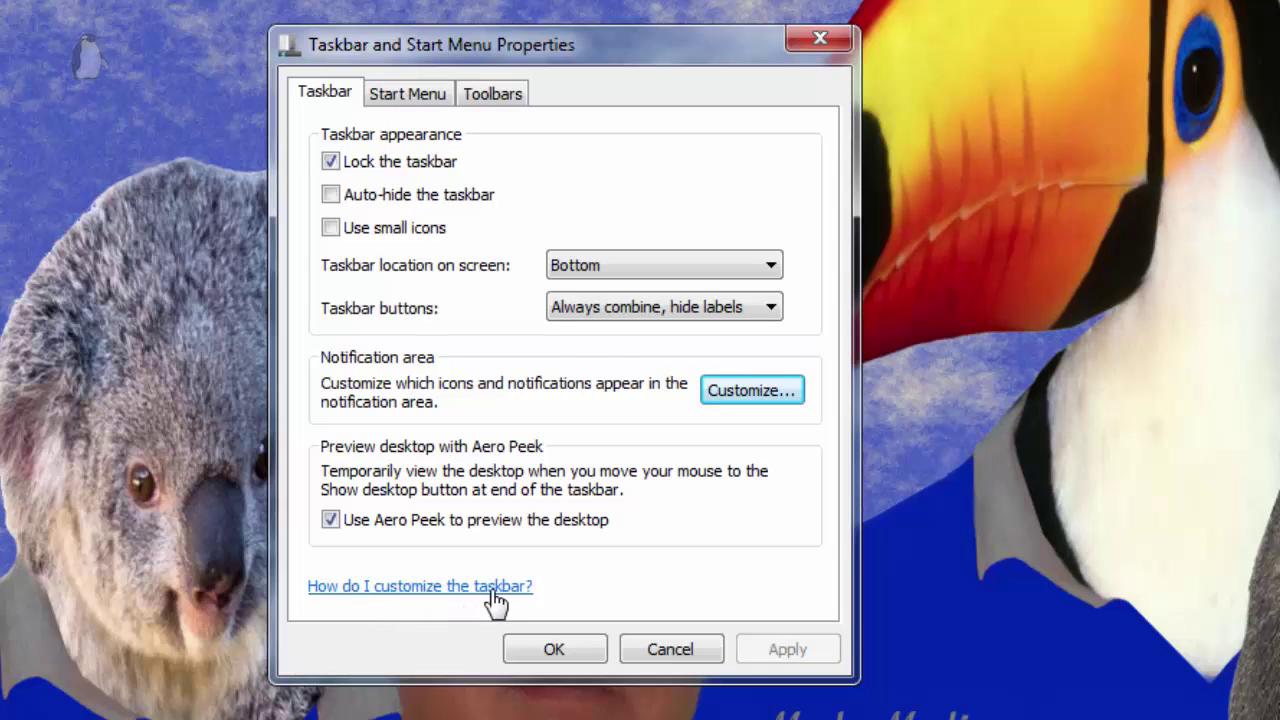
left_click(448, 590)
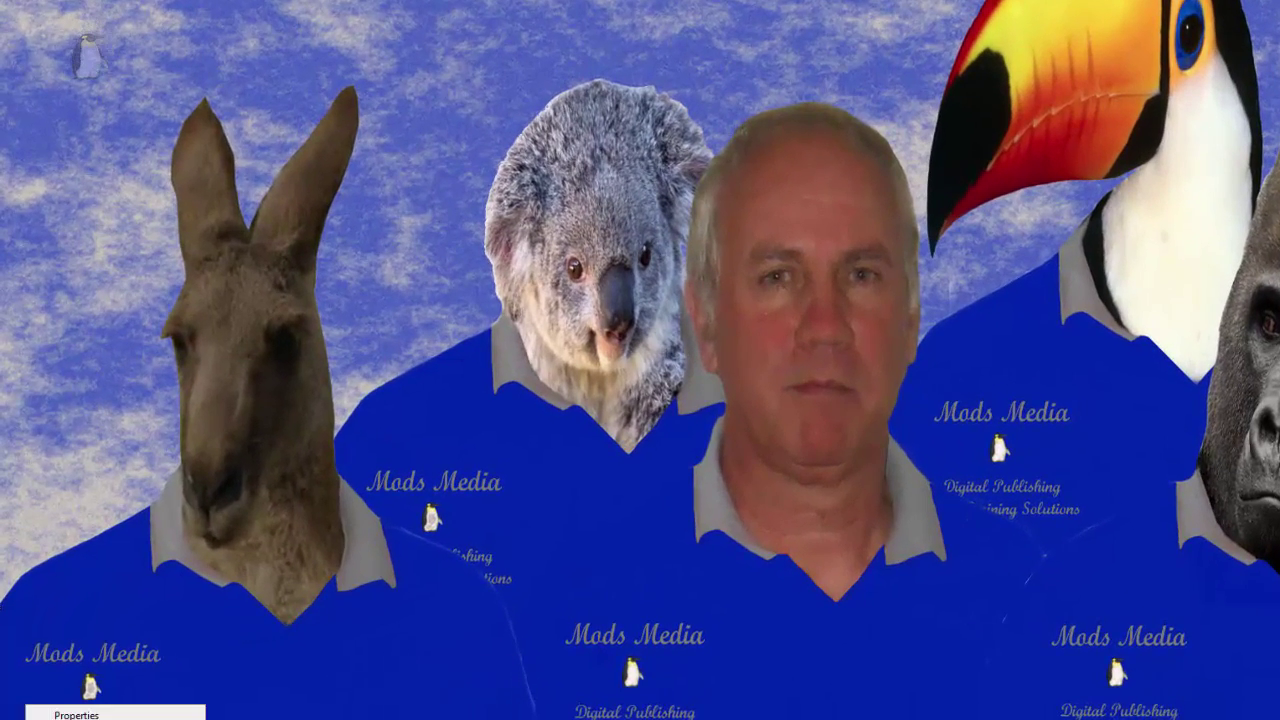
Step: Open the Taskbar and Start Menu properties from the Start button and show the Start Menu settings
left_click(78, 715)
left_click_drag(213, 360, 731, 54)
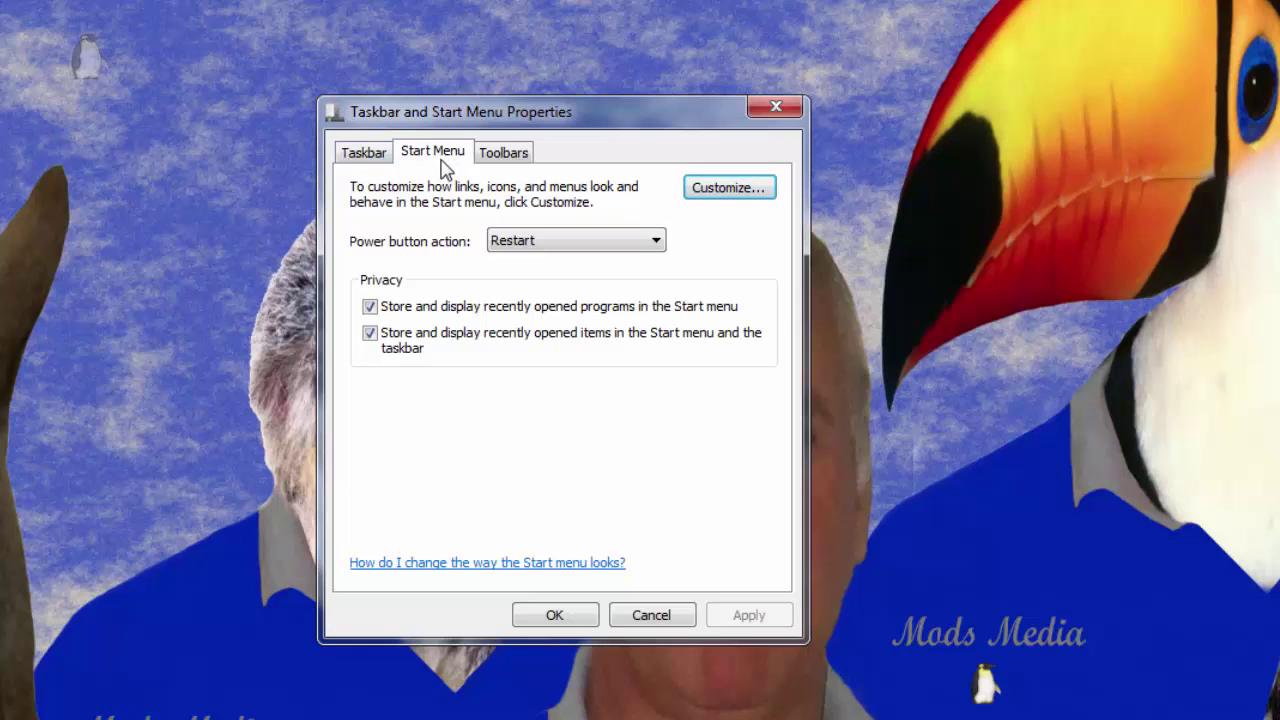
left_click(376, 160)
left_click(431, 161)
Step: Examine the Start menu customization list without changing it, and view the available power button actions, keeping Restart
left_click(735, 197)
left_click_drag(584, 158, 577, 12)
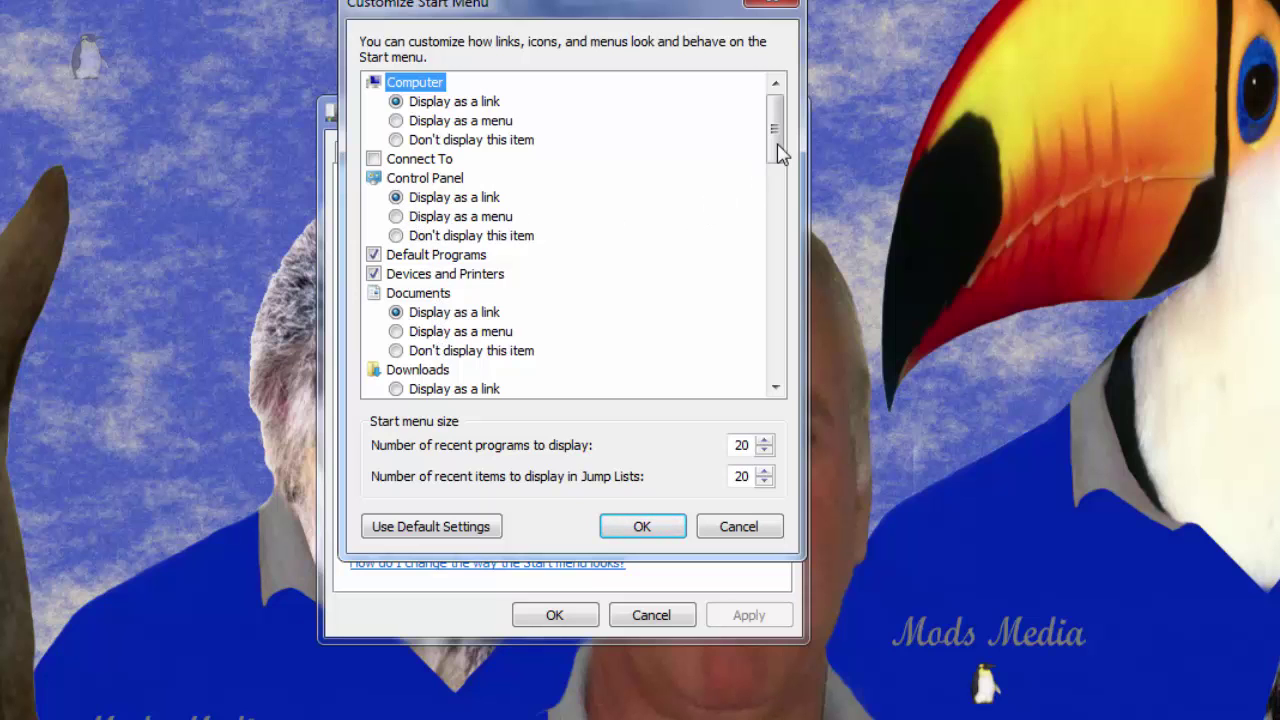
mouse_move(778, 145)
left_mouse_down()
mouse_move(775, 350)
mouse_move(778, 135)
left_mouse_up()
left_click(737, 530)
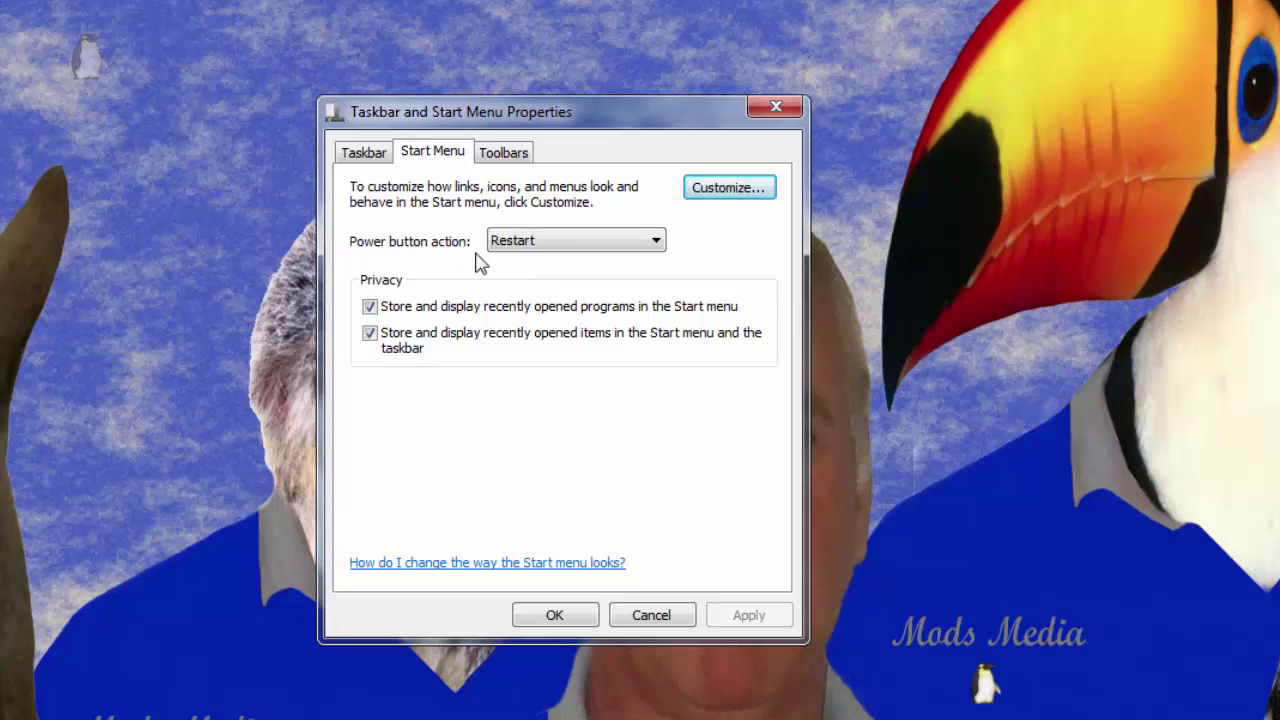
left_click(654, 250)
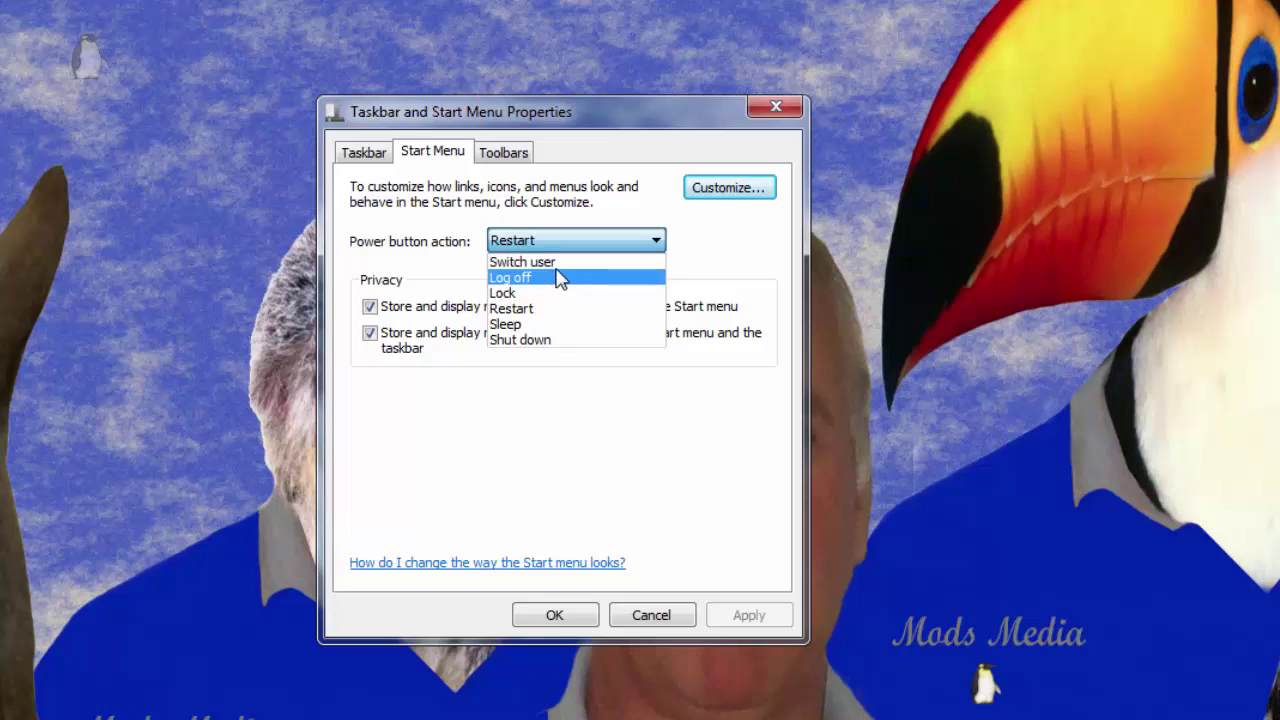
left_click(696, 260)
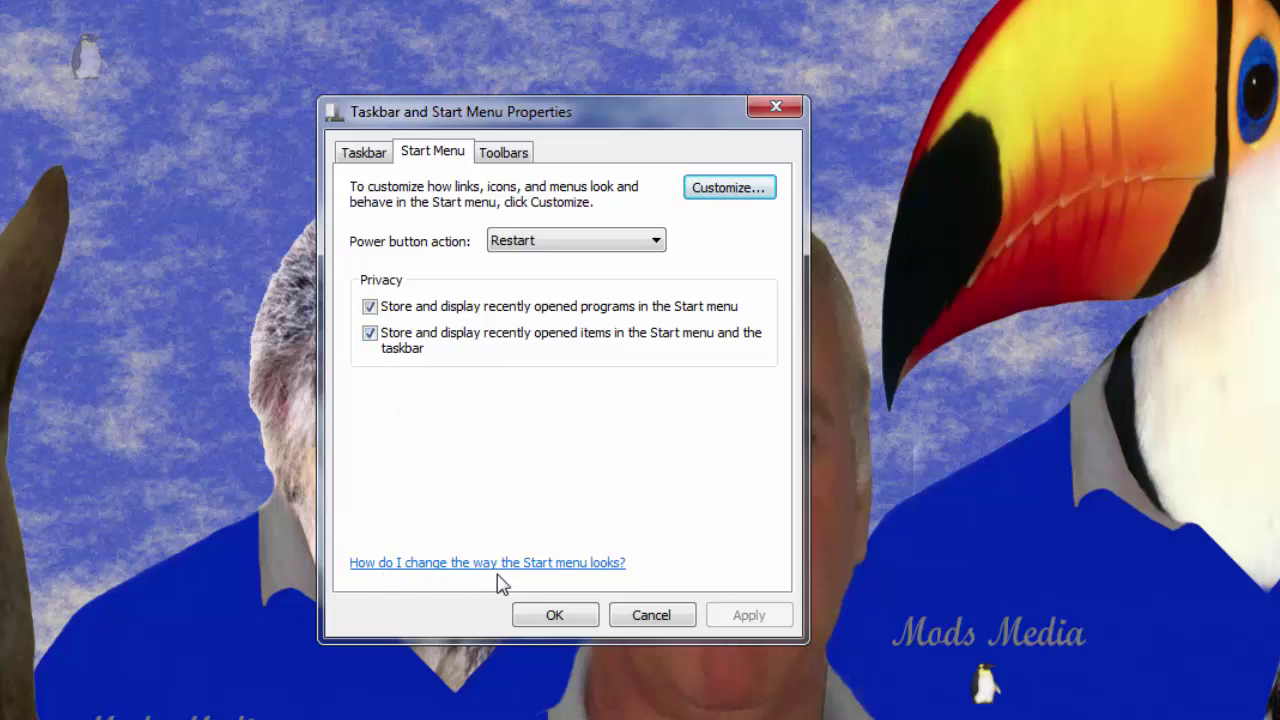
Step: Read through the help topic on changing the Start menu's look, and close both the help and the properties dialog
left_click(596, 565)
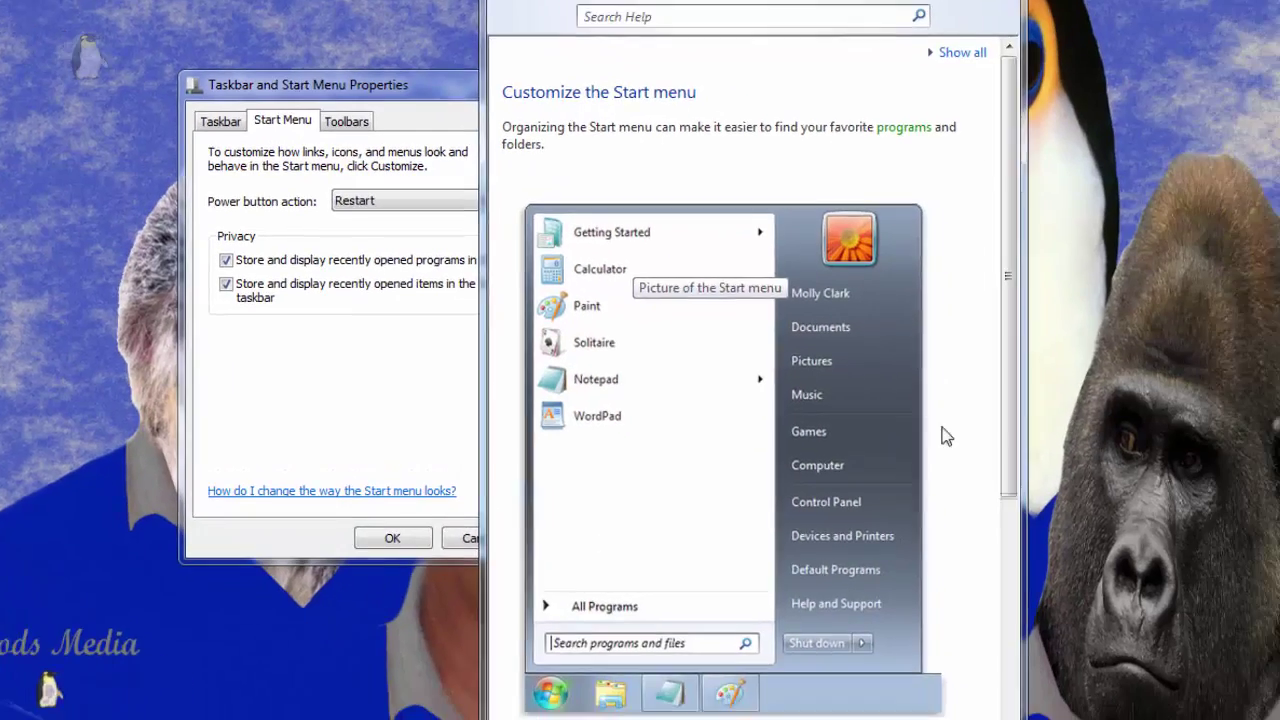
left_click_drag(1000, 373, 995, 489)
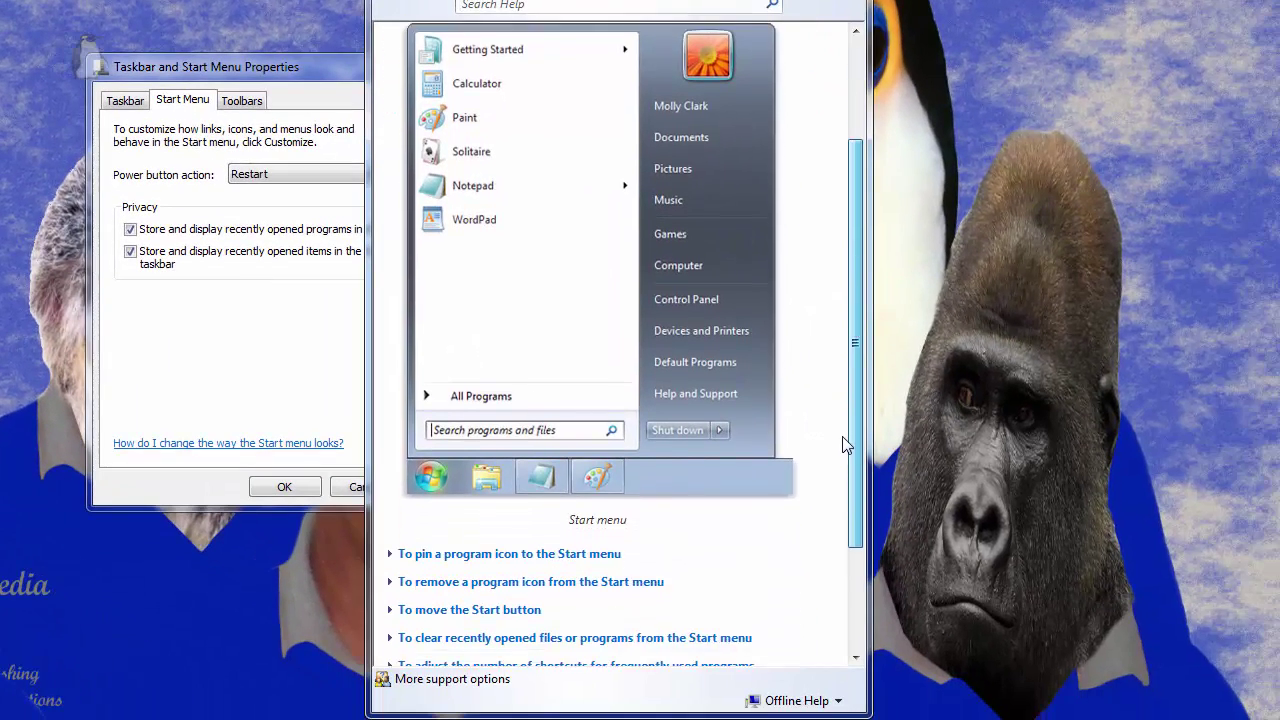
left_click_drag(843, 445, 815, 598)
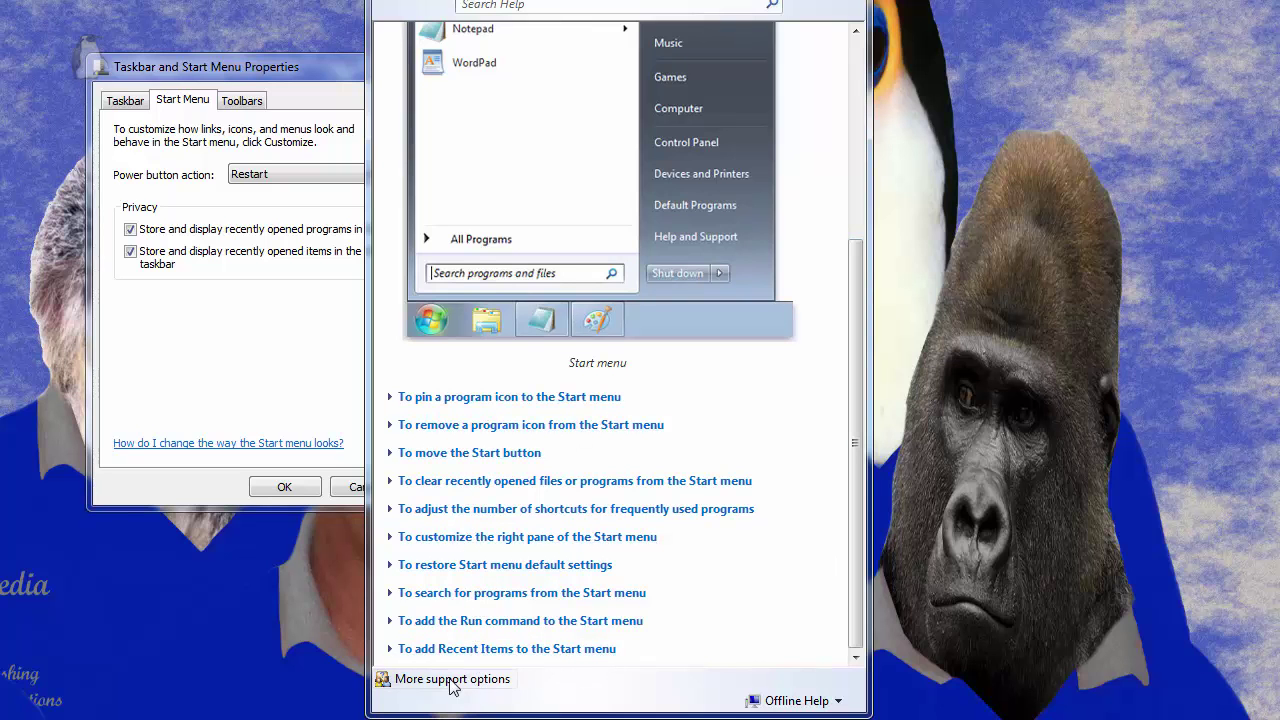
key("alt+F4")
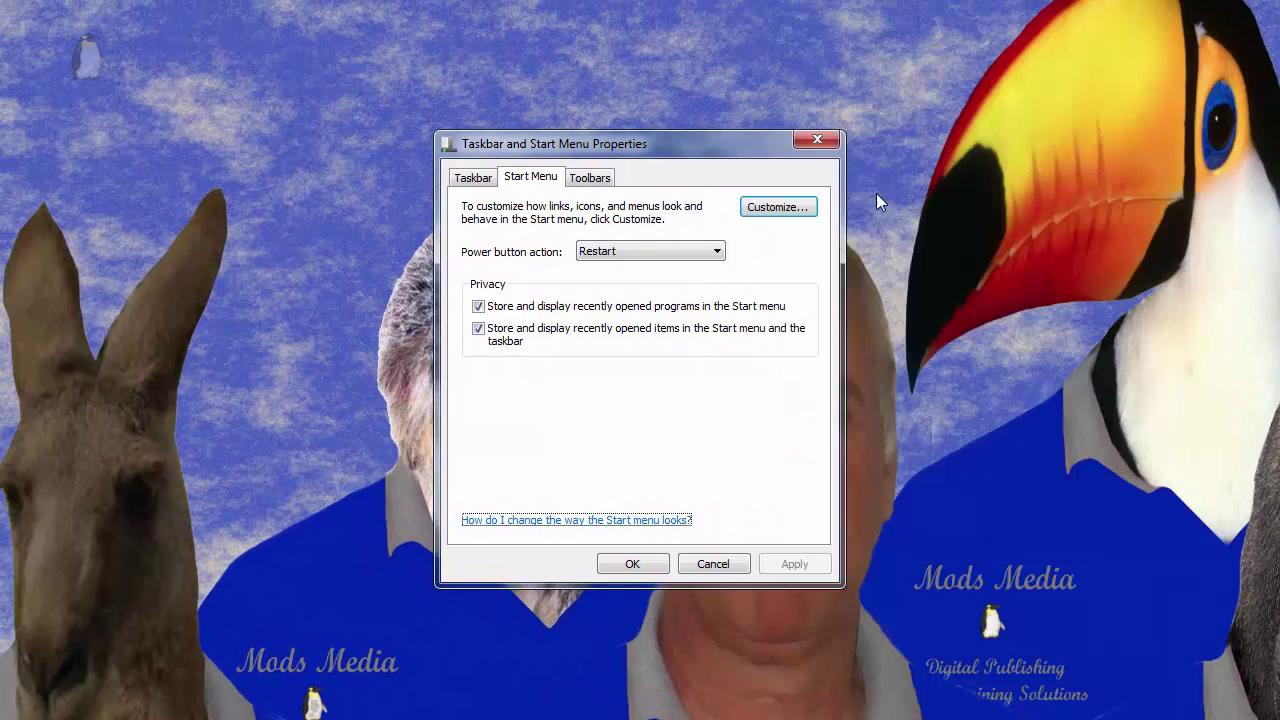
left_click(818, 140)
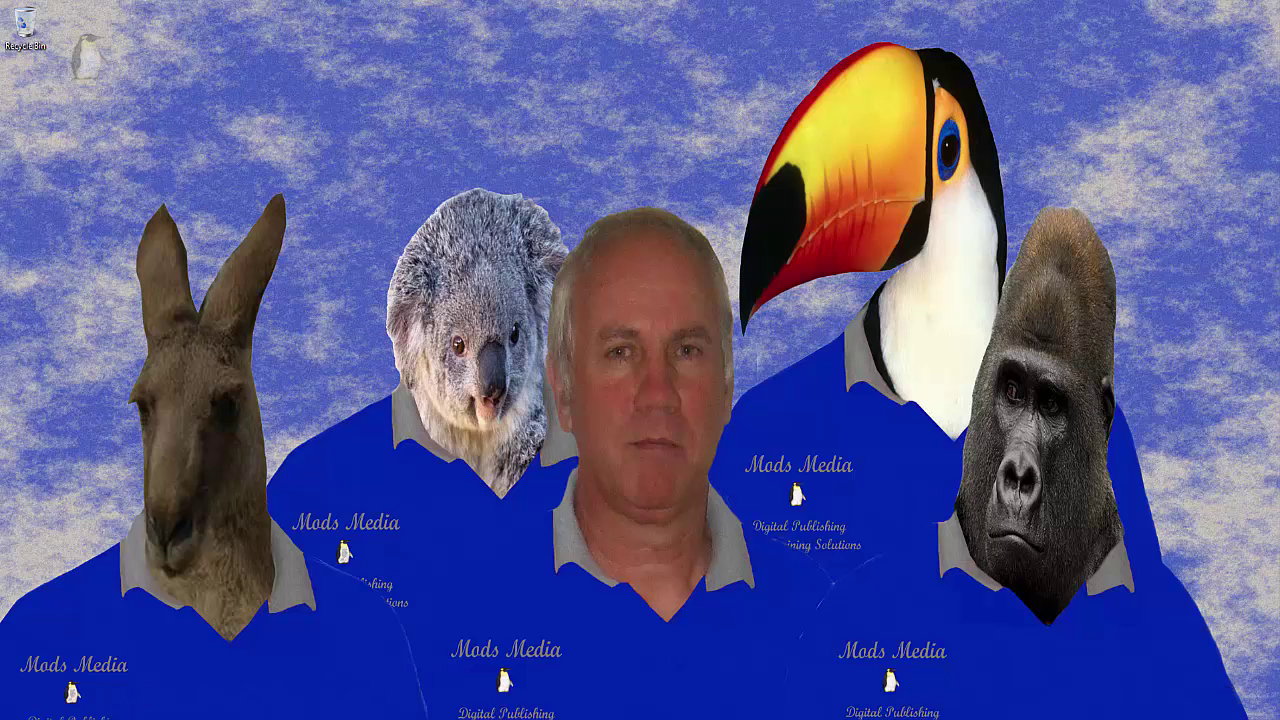
Step: Reopen the Taskbar and Start Menu properties from the Start button and show the toolbars available for the taskbar
right_click(13, 716)
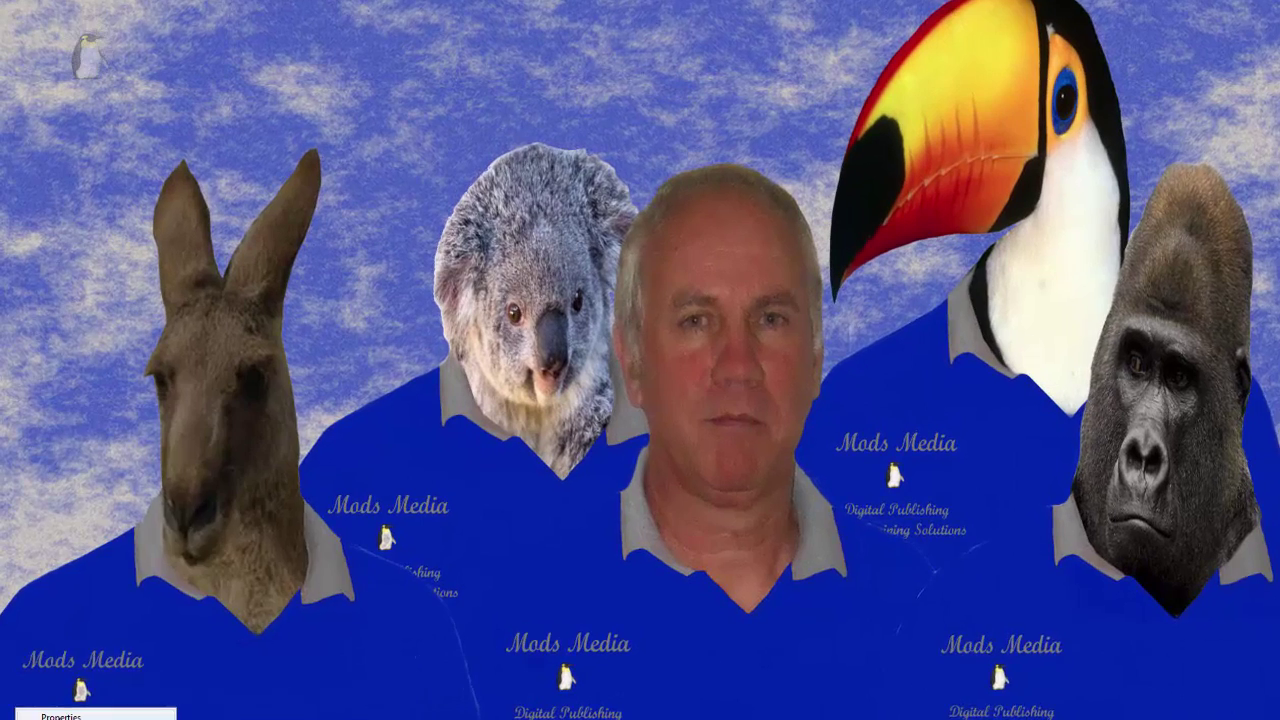
left_click(55, 716)
left_click_drag(209, 388, 772, 80)
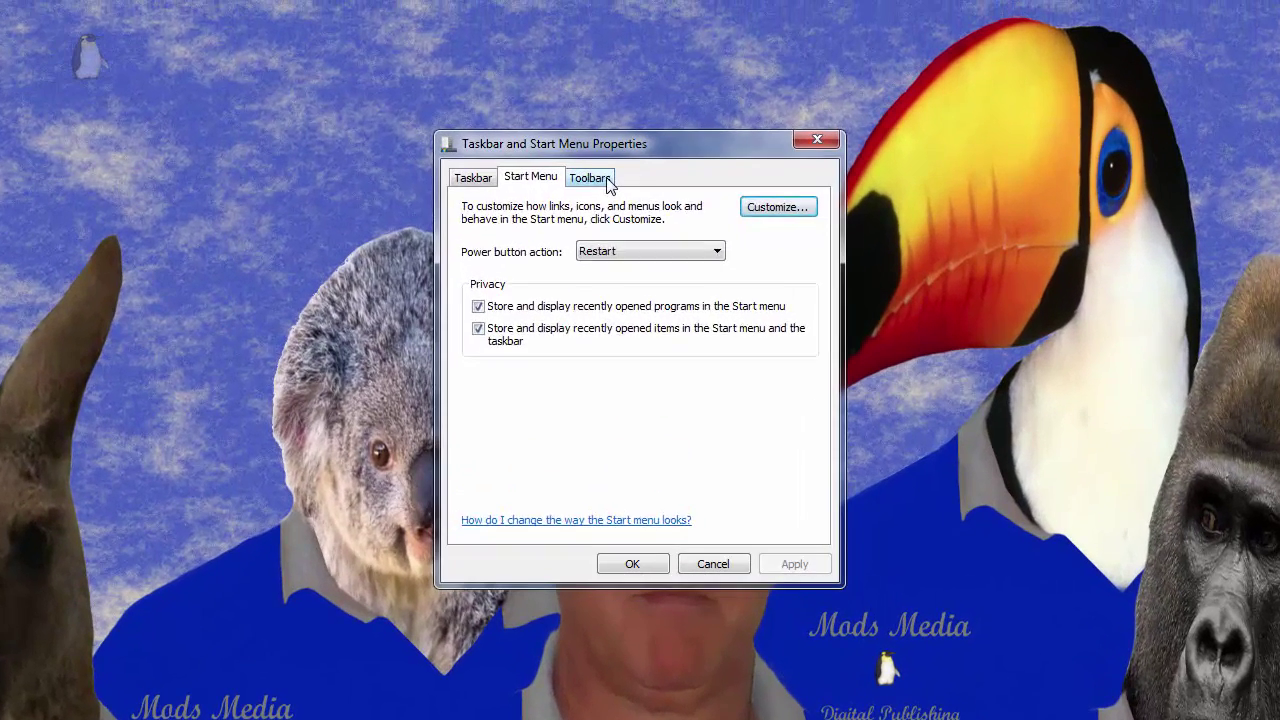
left_click(684, 96)
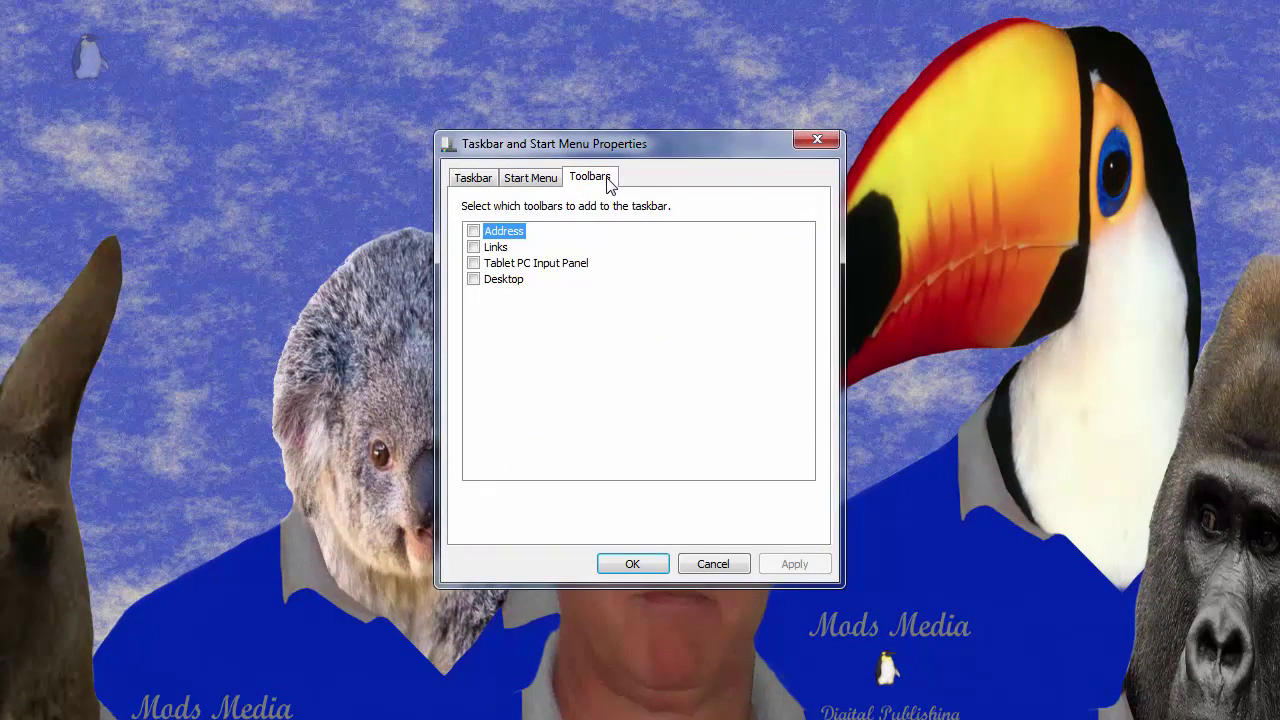
Step: Select the Address toolbar for the taskbar and deselect it again, leaving the Links toolbar unselected
left_click(473, 231)
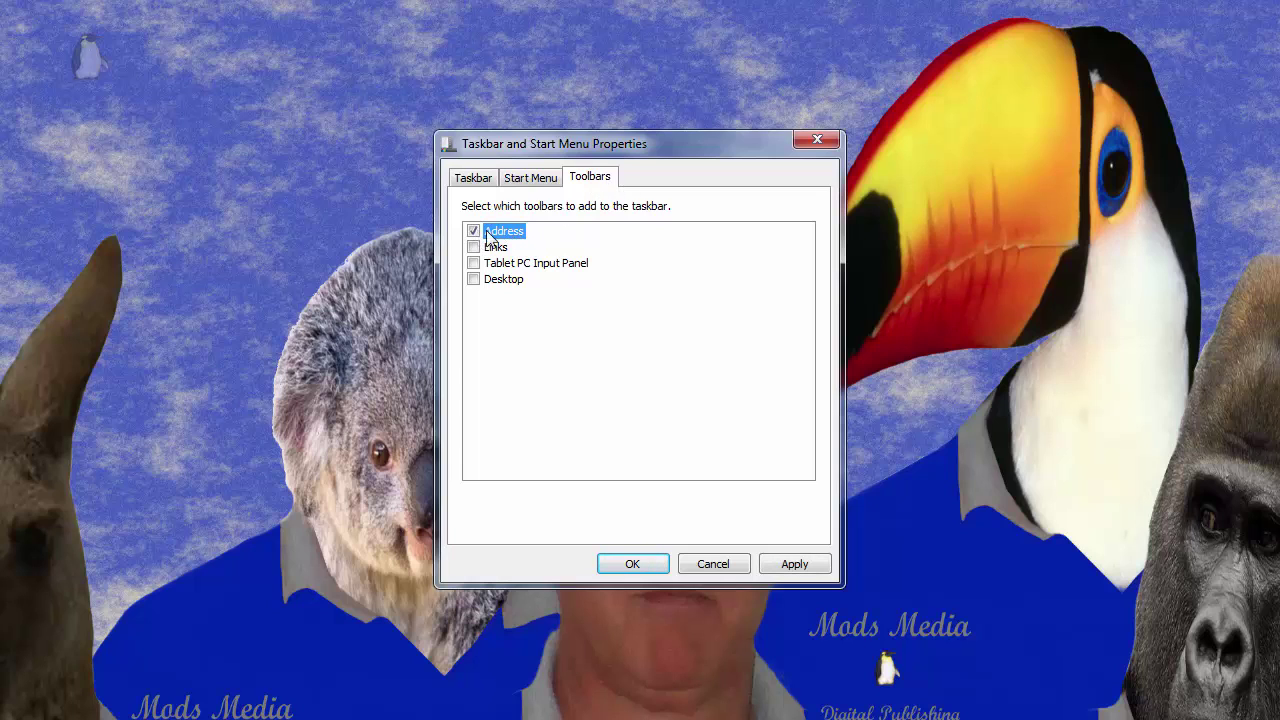
left_click(473, 232)
left_click(474, 252)
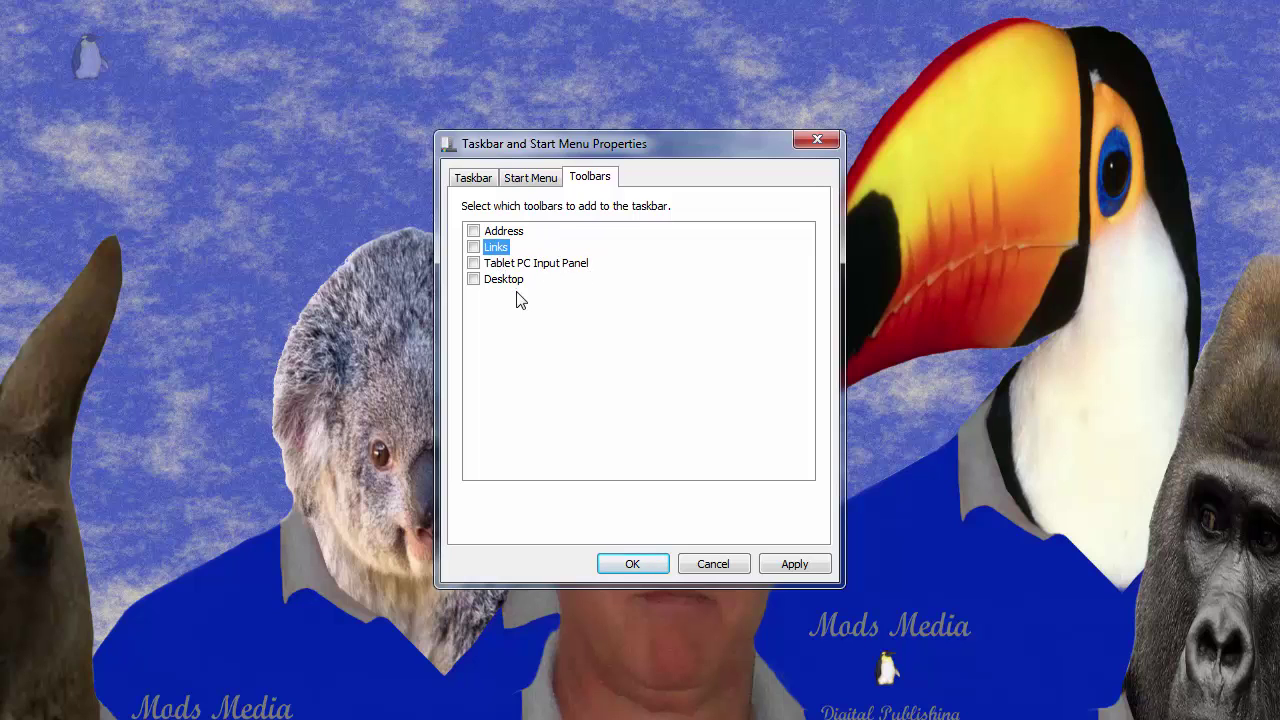
Step: Look over the Start Menu and Taskbar settings once more and return to the toolbar choices
left_click(552, 187)
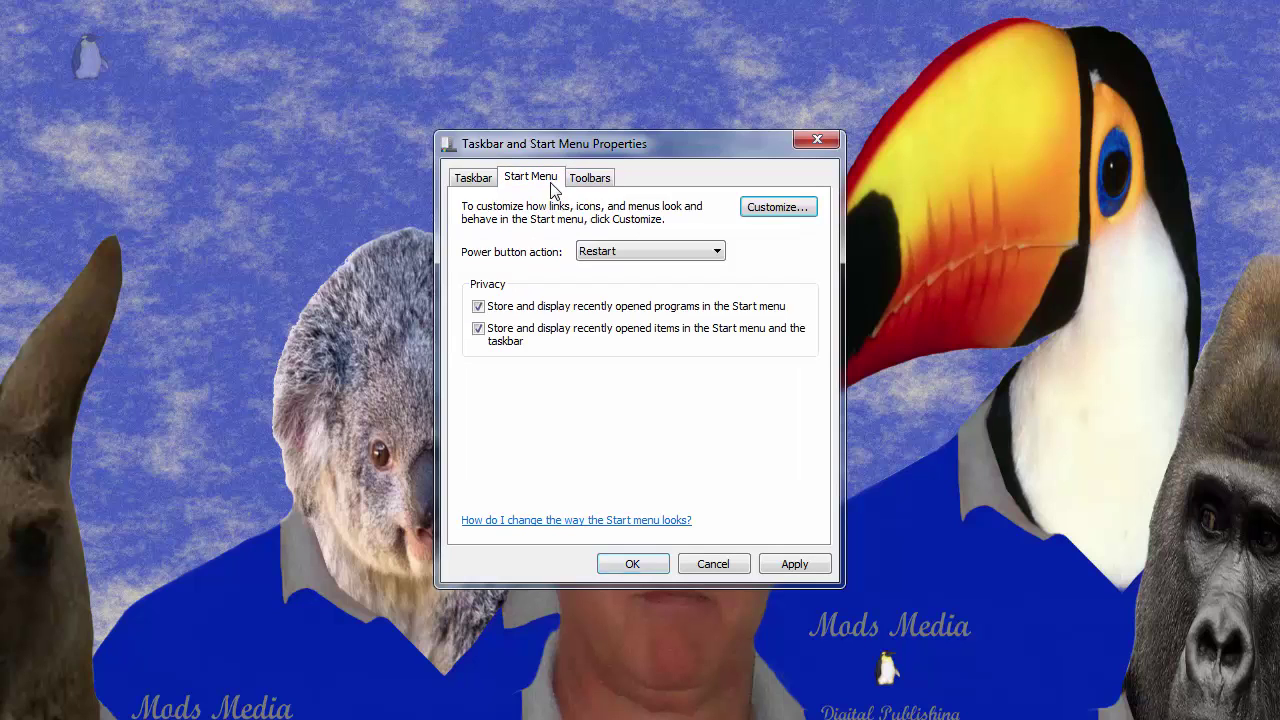
left_click(483, 189)
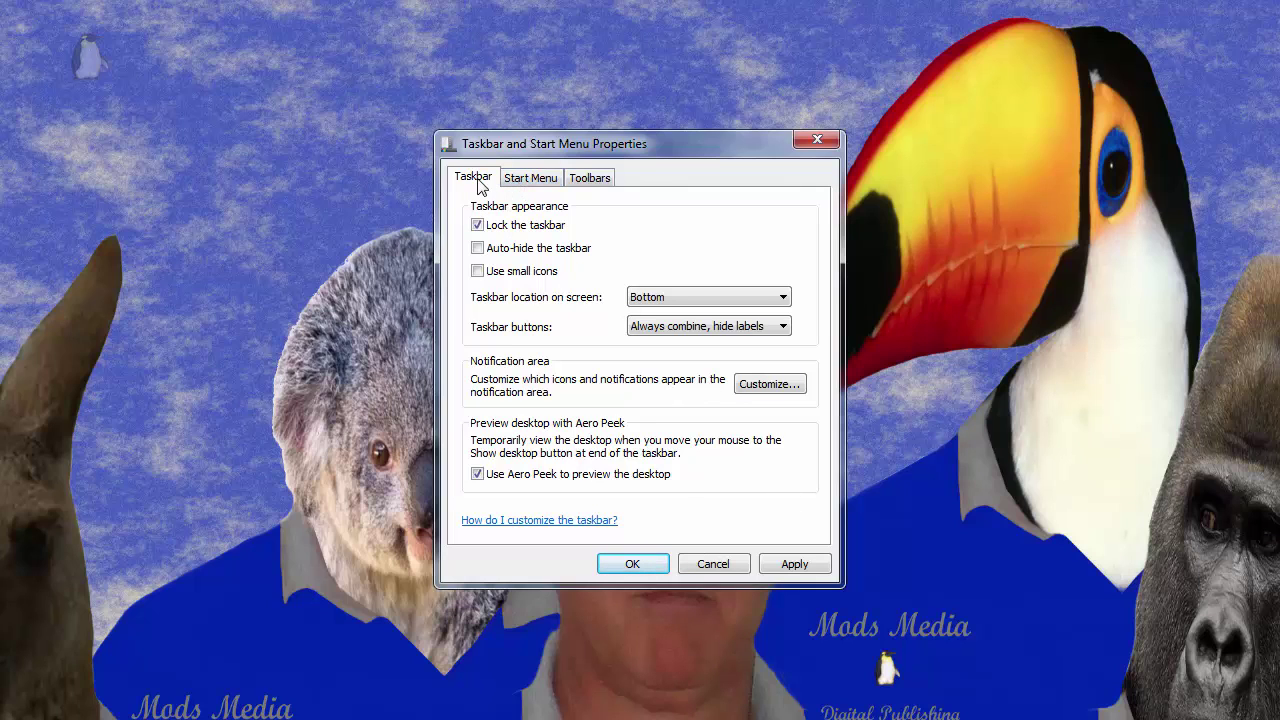
left_click(600, 180)
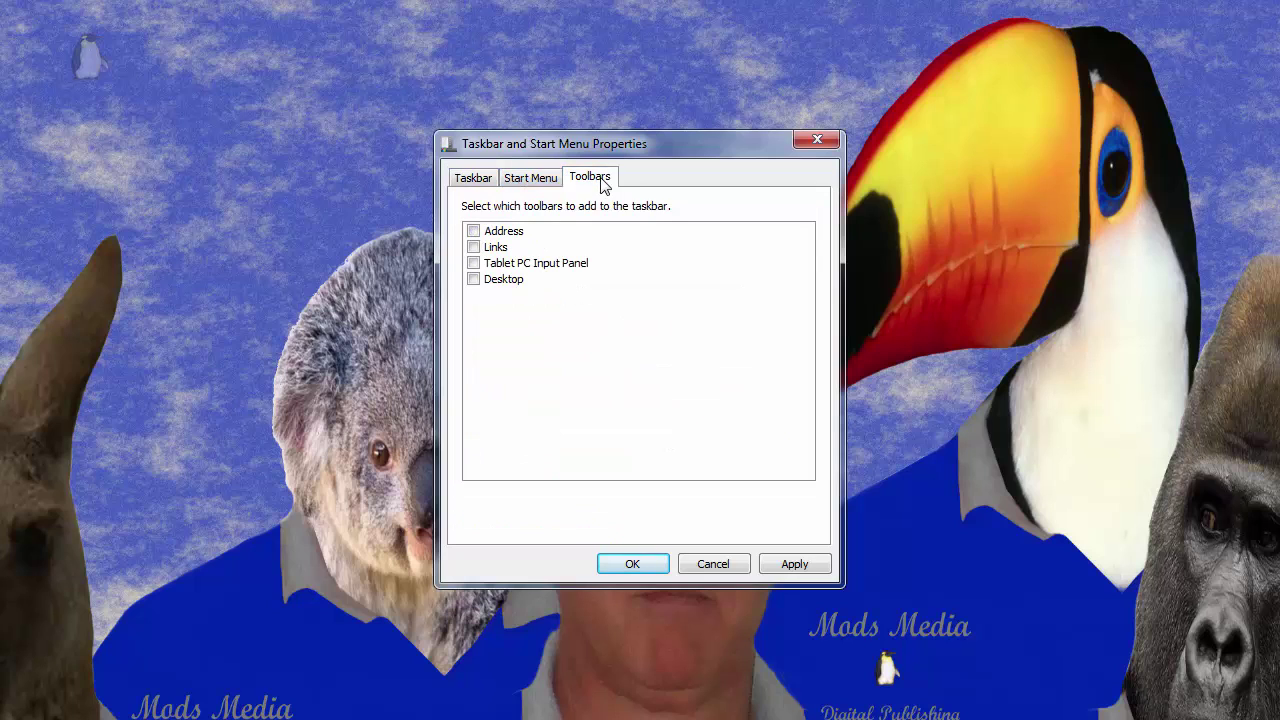